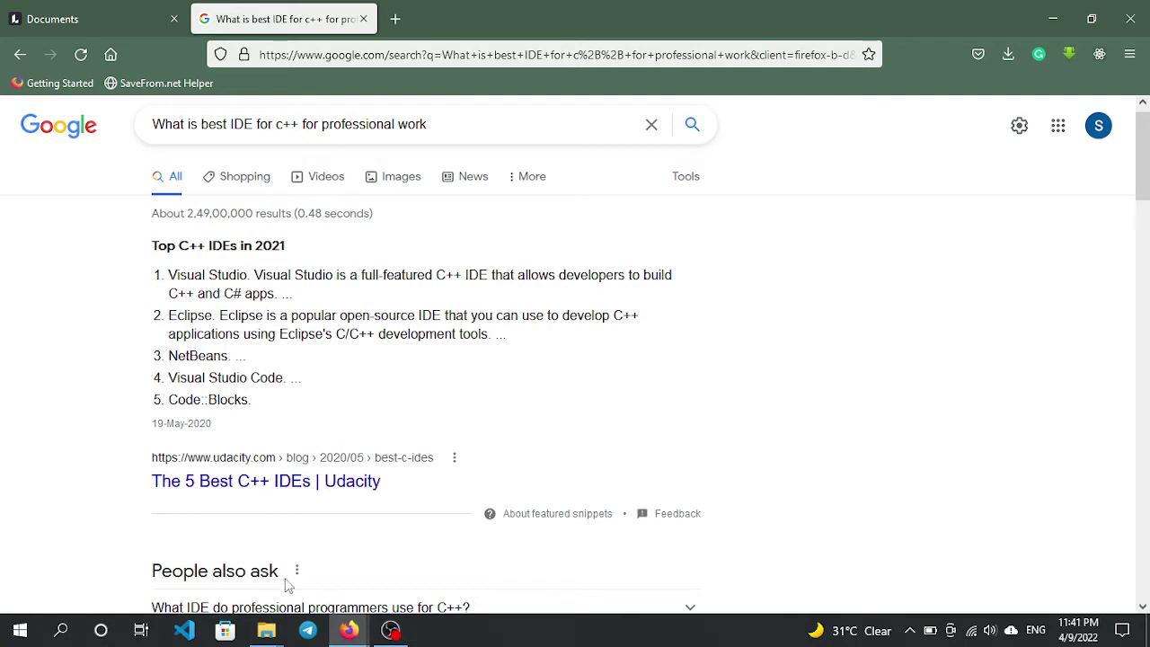
Search Google for "dev c++ download" in place of the current query
left_click(270, 634)
triple_click(487, 137)
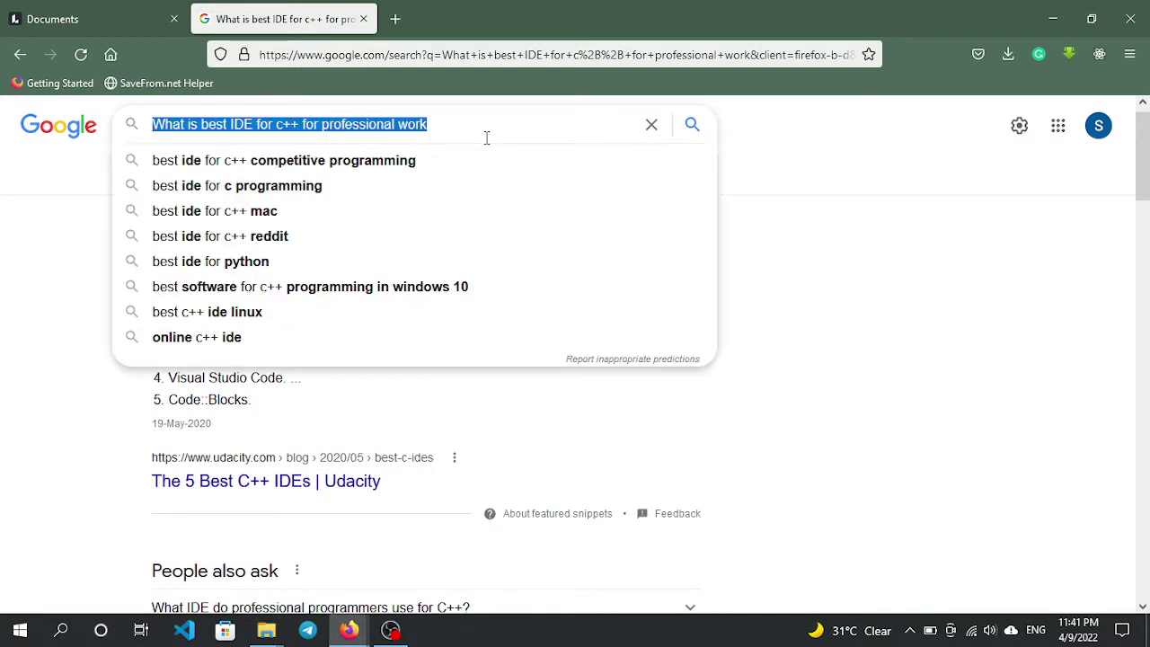
key("BackSpace")
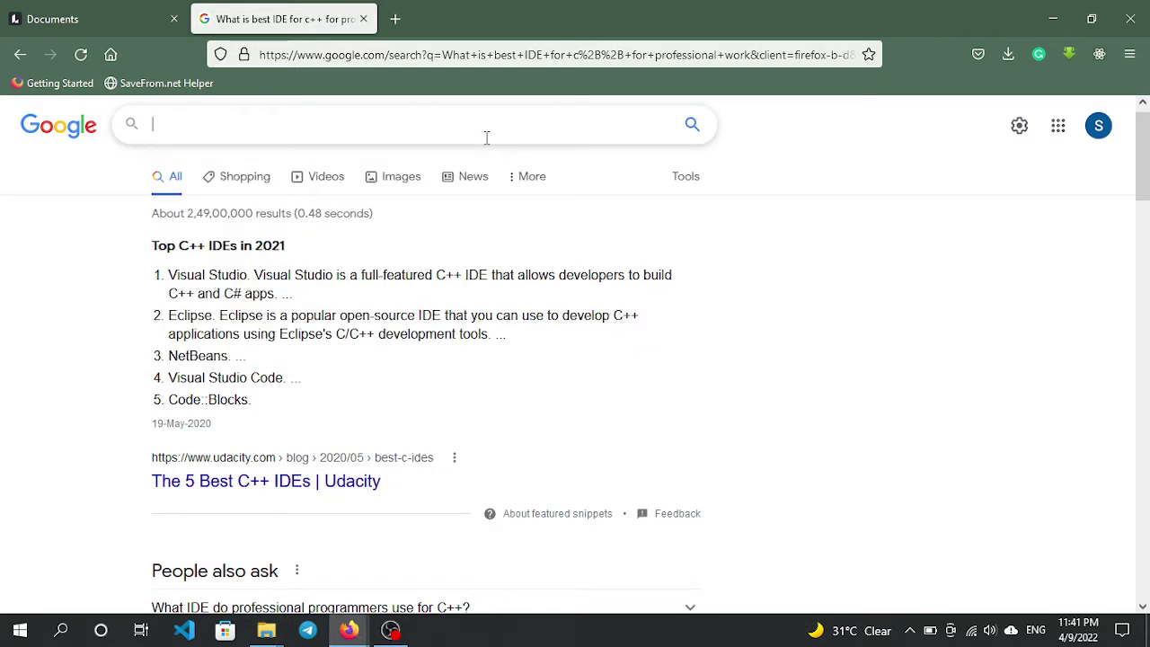
type("E")
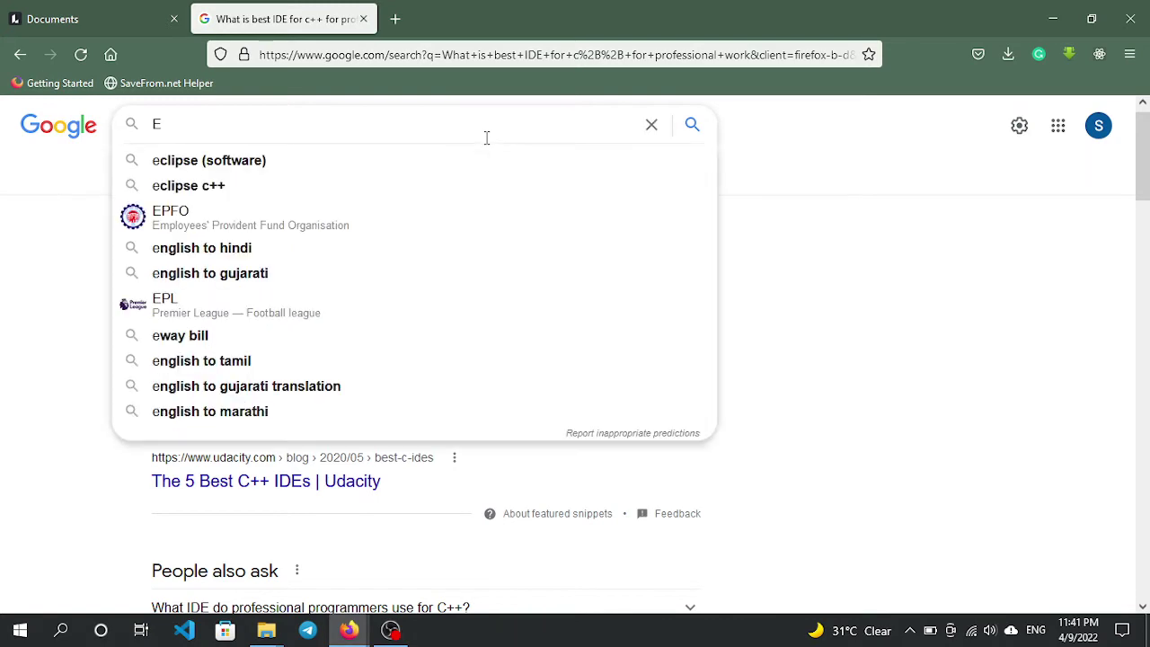
key("BackSpace")
type("Dev C")
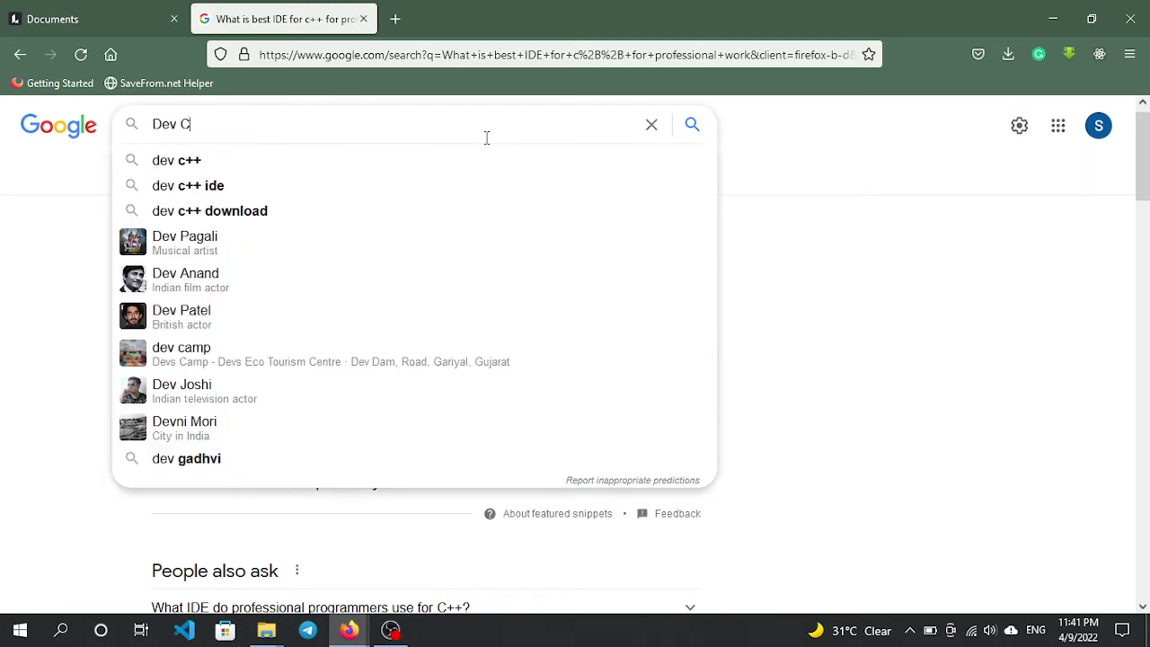
type("++")
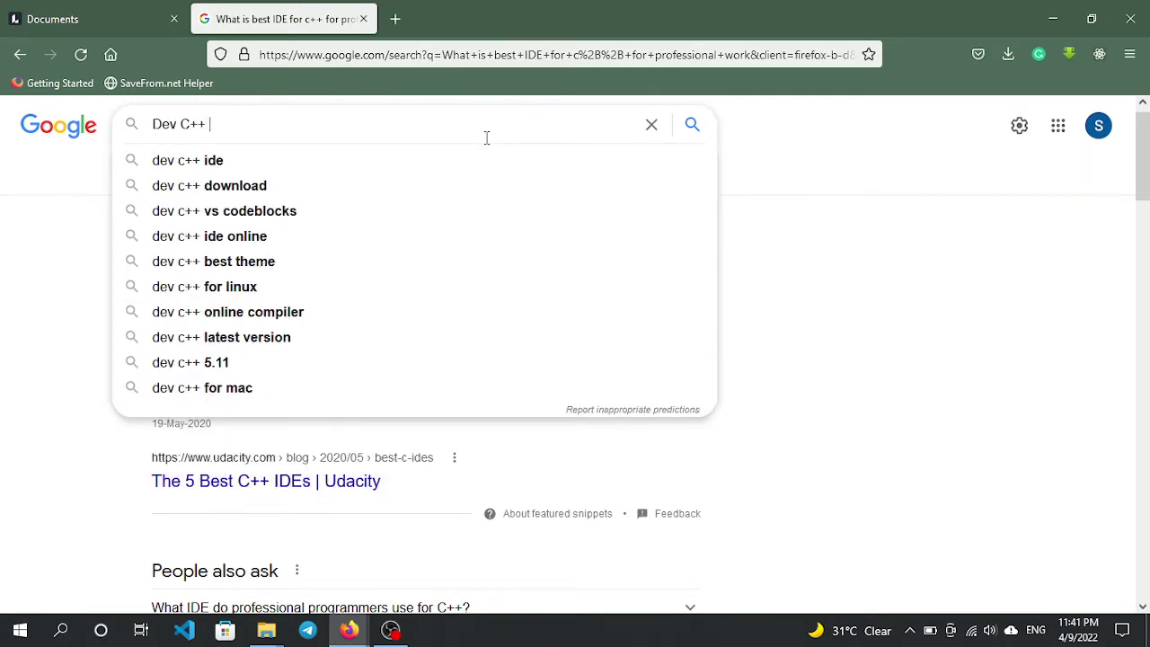
key("Down")
key("Down")
key("Return")
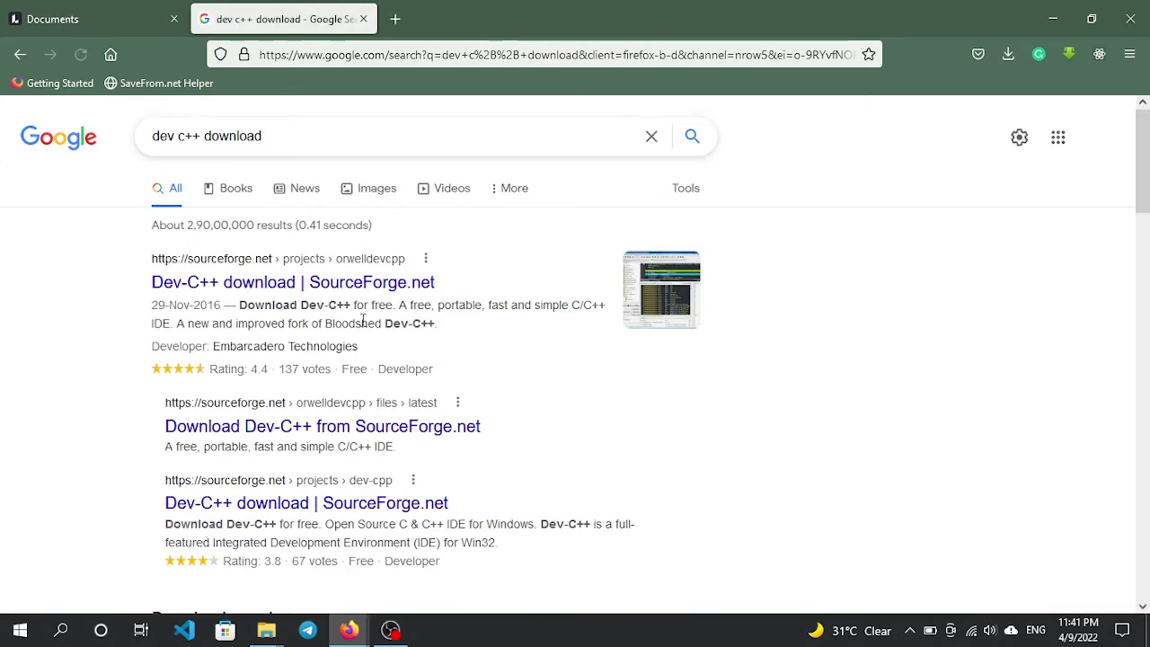
View the Dev-C++ project page on SourceForge and return to the search results
left_click(282, 297)
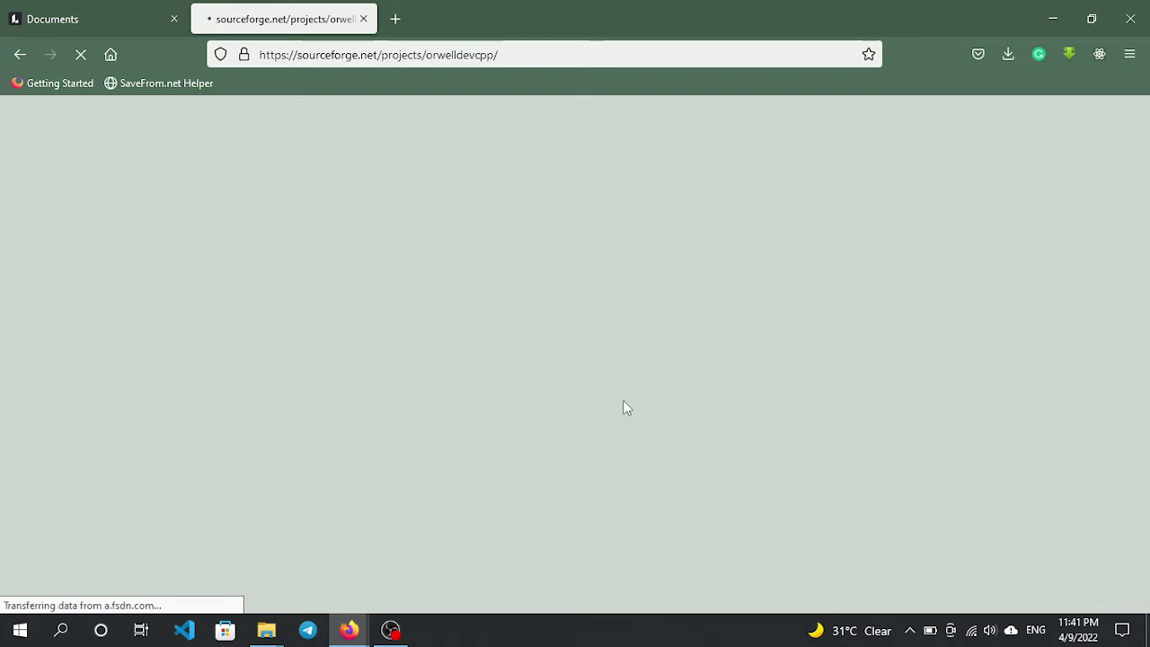
scroll(563, 426, "down", 2)
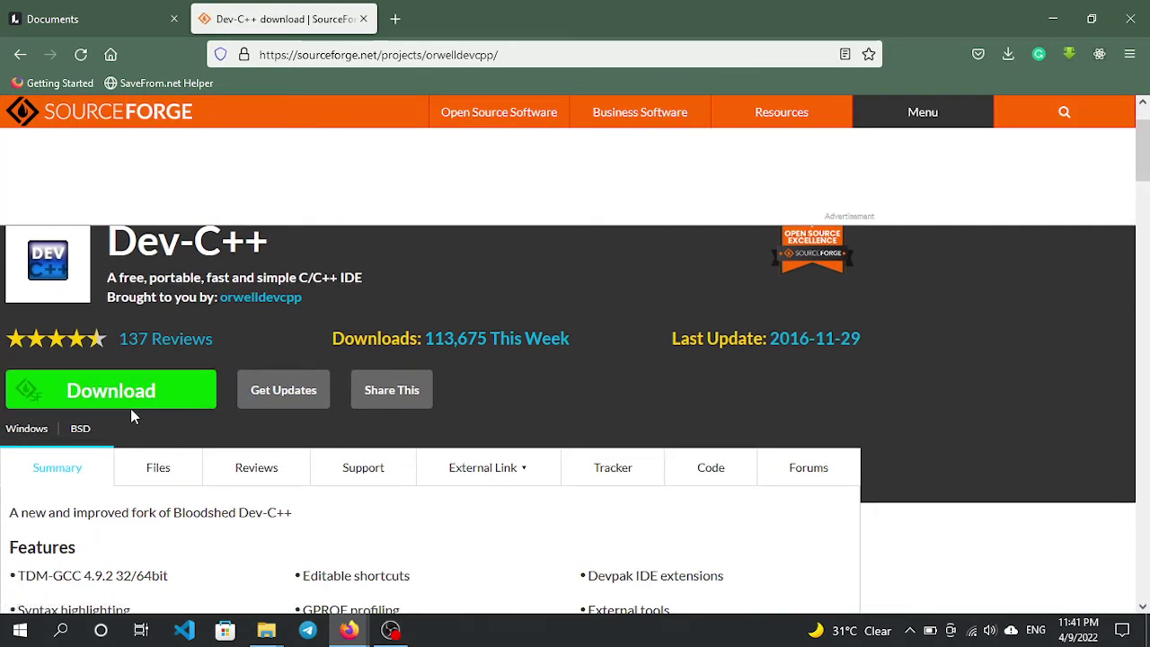
left_click(83, 52)
left_click(32, 54)
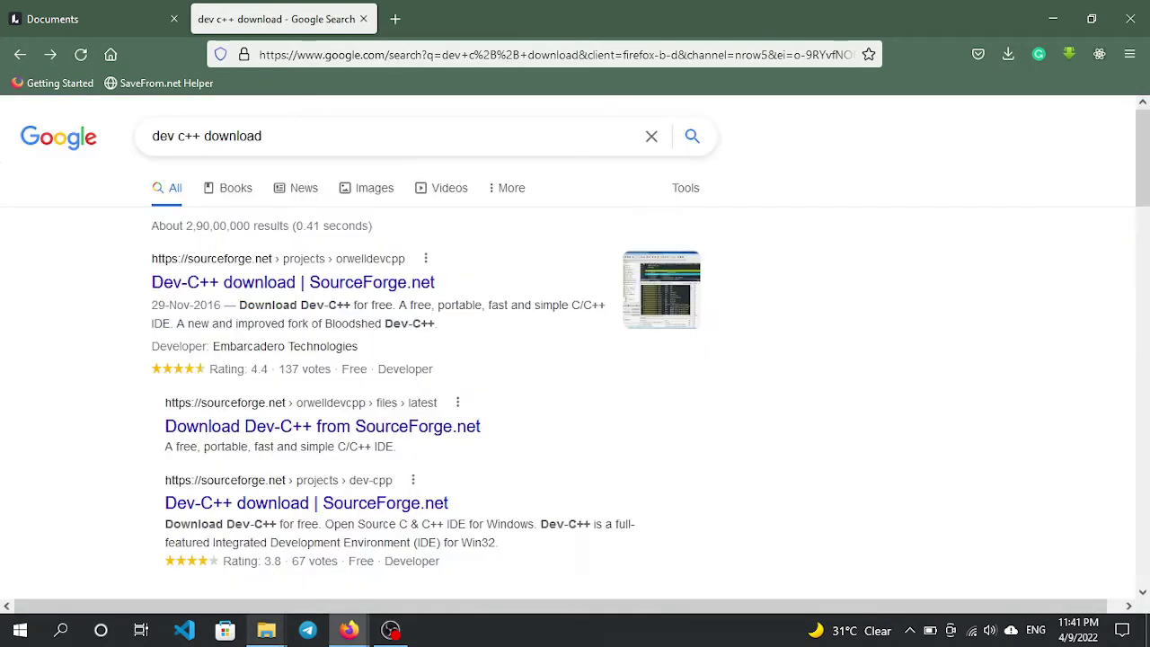
Switch to File Explorer and launch Dev-Cpp 5.11 TDM-GCC 4.9.2 Setup.exe from the Mysoftawer's folder
mouse_move(274, 638)
left_click(154, 552)
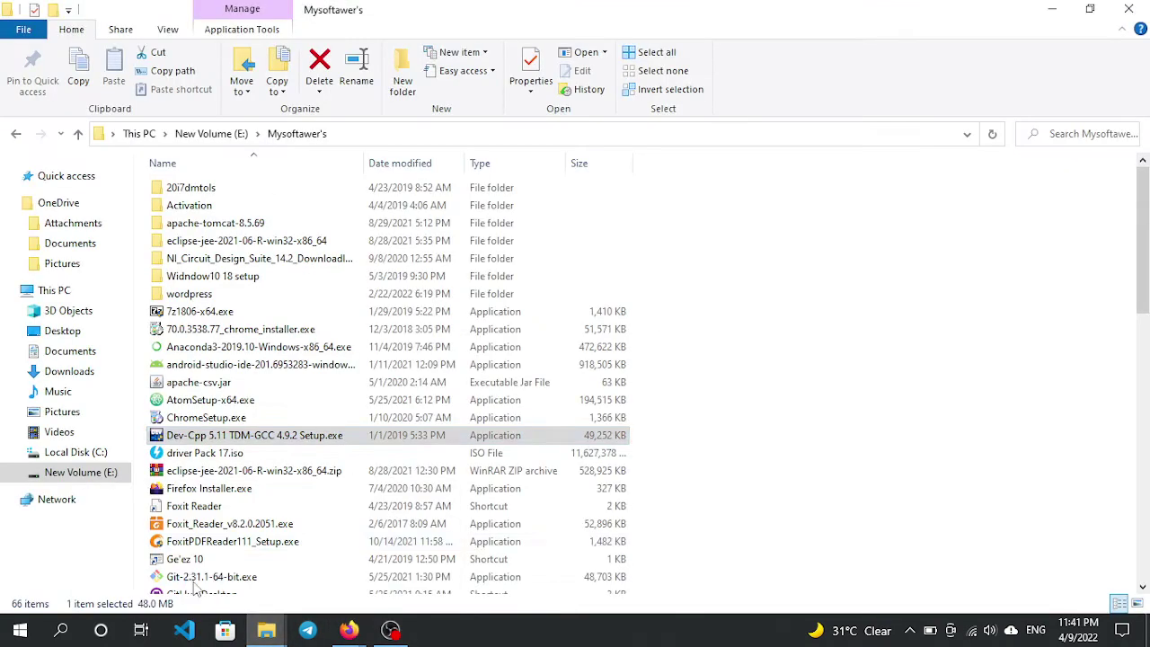
double_click(342, 437)
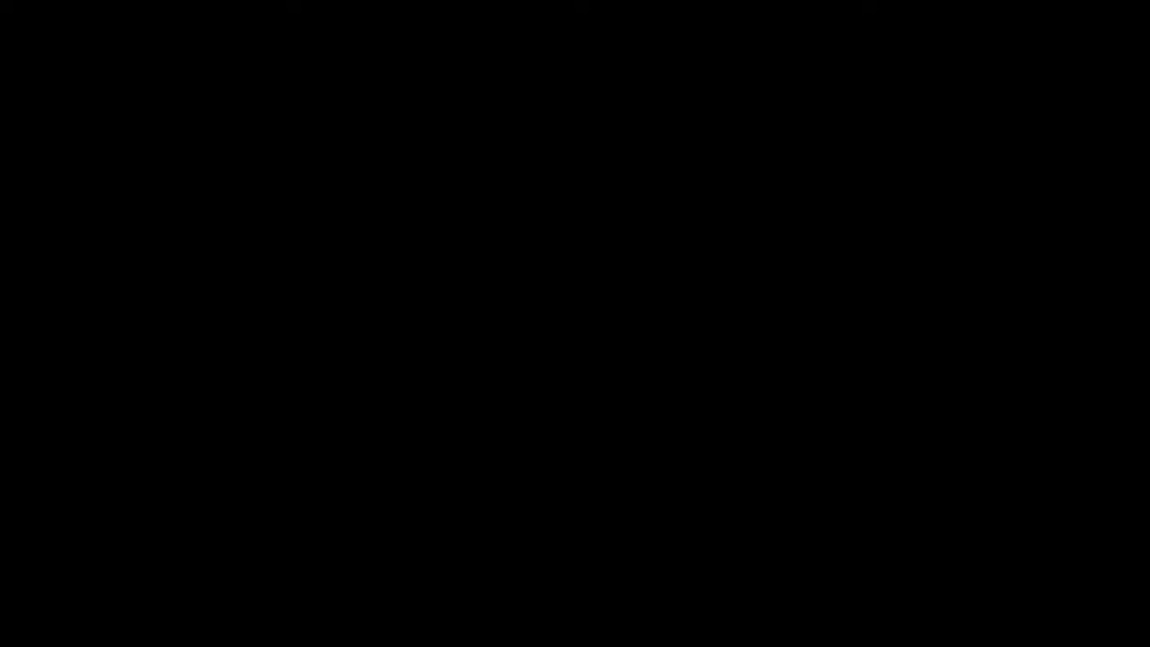
left_click(524, 437)
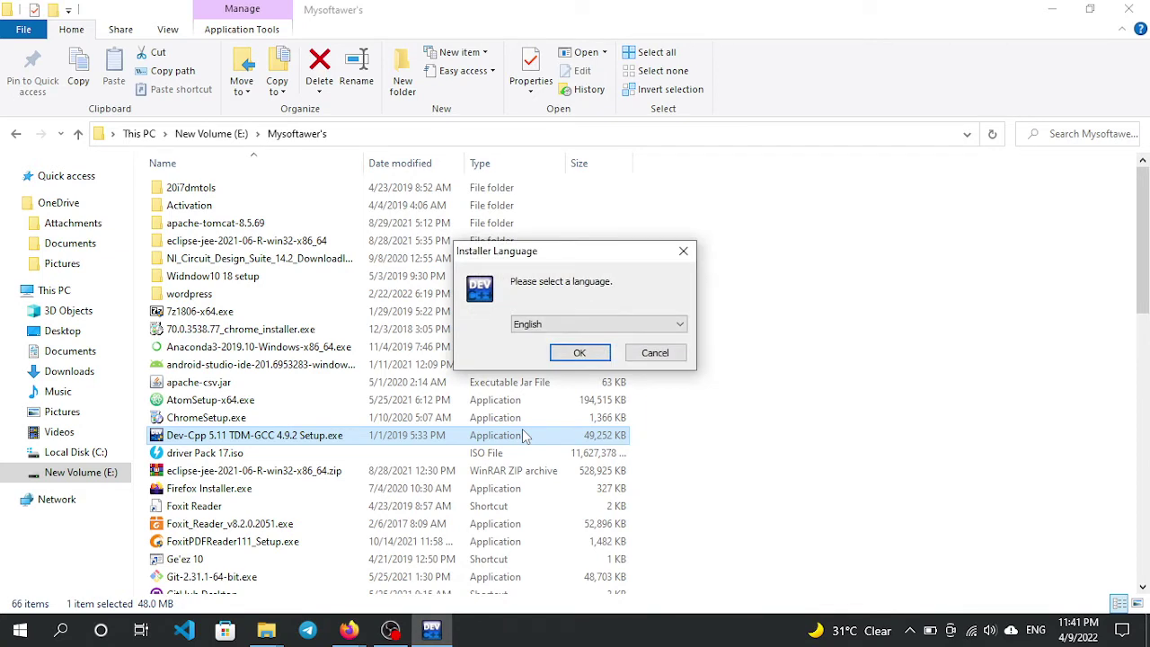
Confirm English as the installer language
left_click(610, 334)
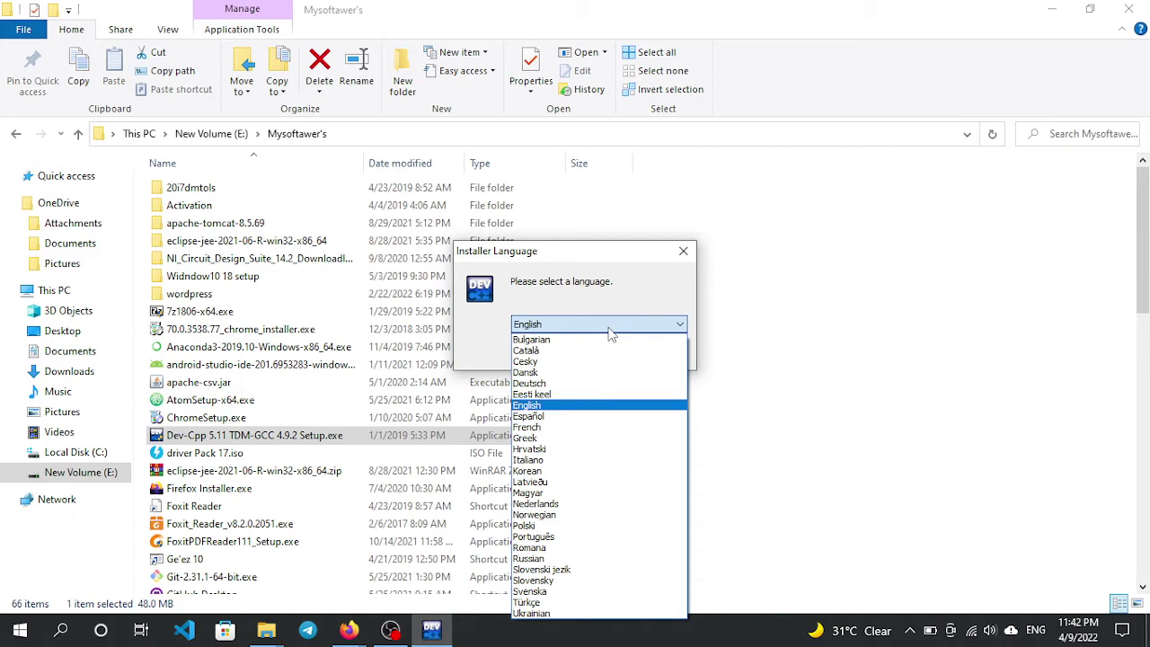
left_click(627, 406)
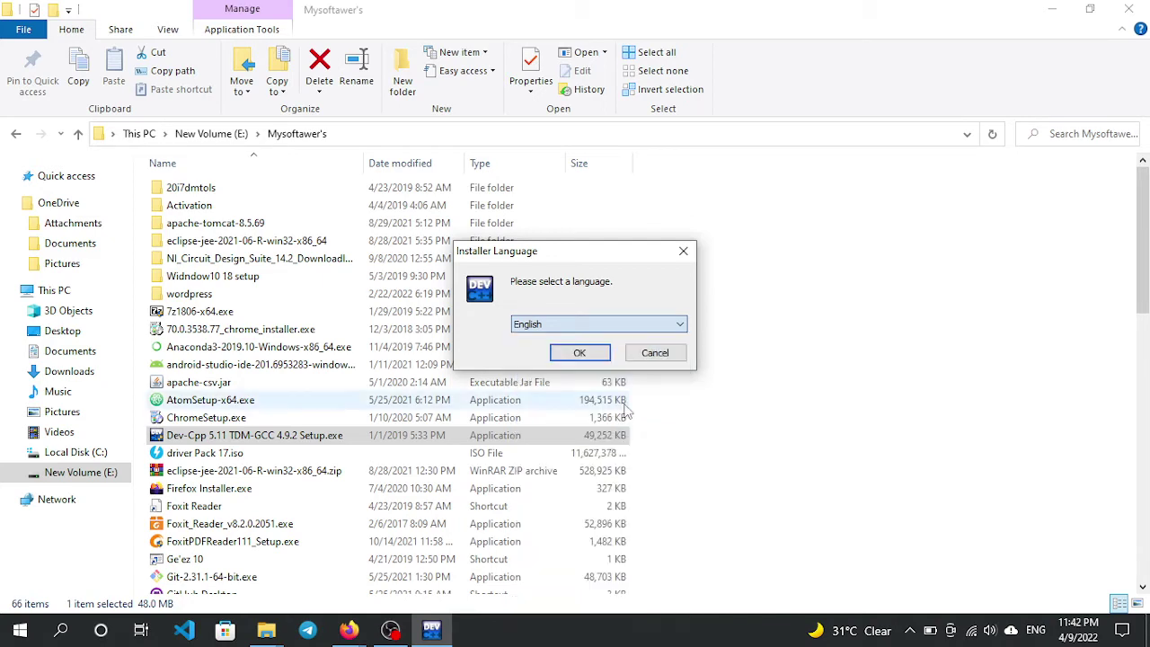
left_click(583, 354)
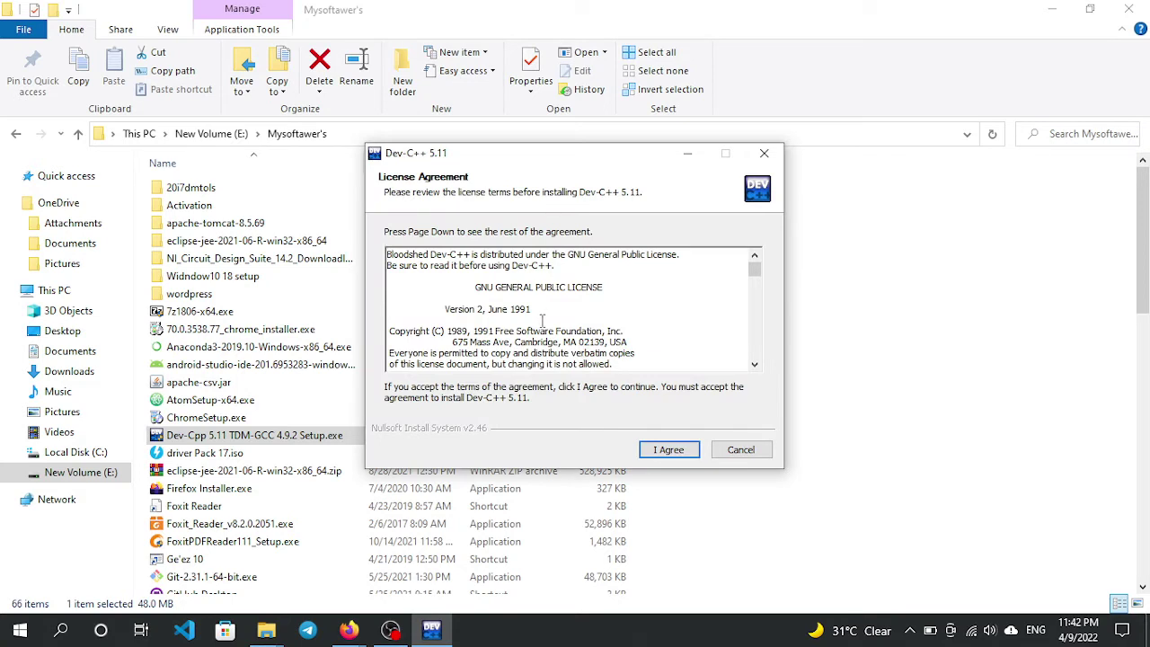
Accept the license agreement and install the Full set of components to C:\Program Files (x86)\Dev-Cpp
left_click(665, 449)
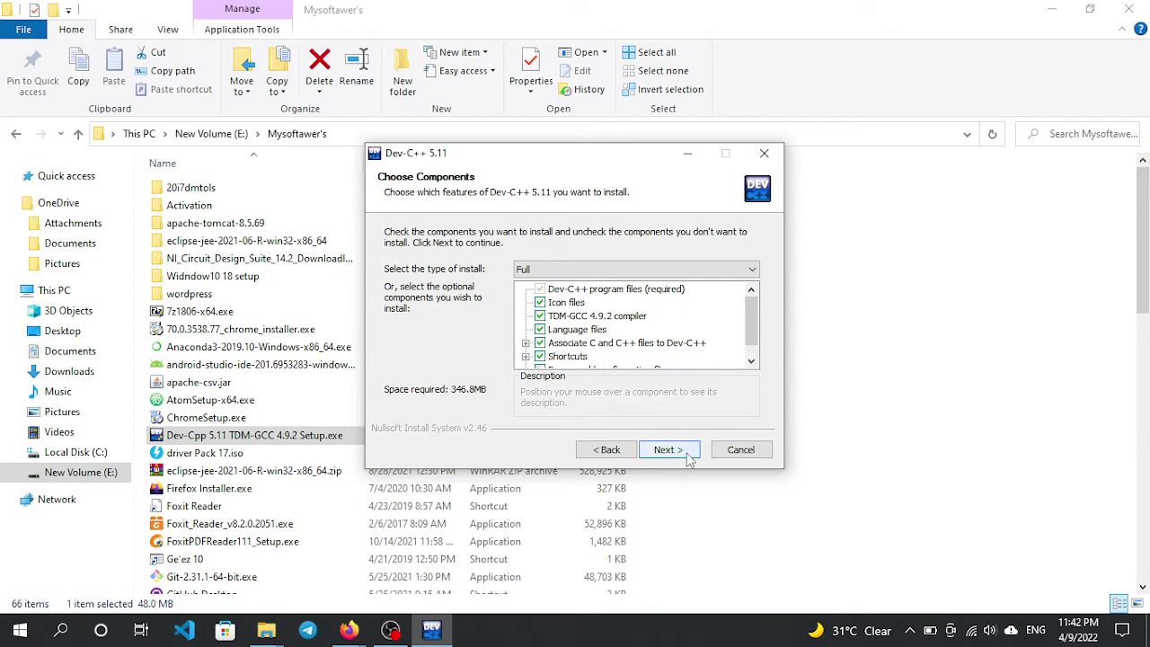
left_click(689, 456)
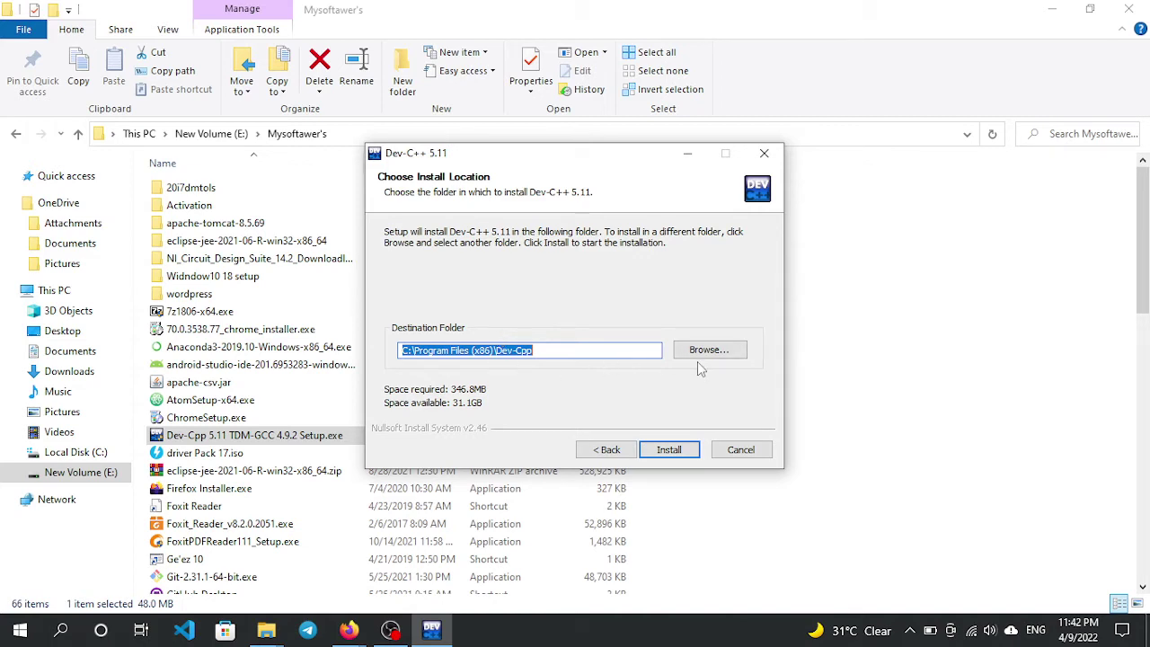
left_click(669, 450)
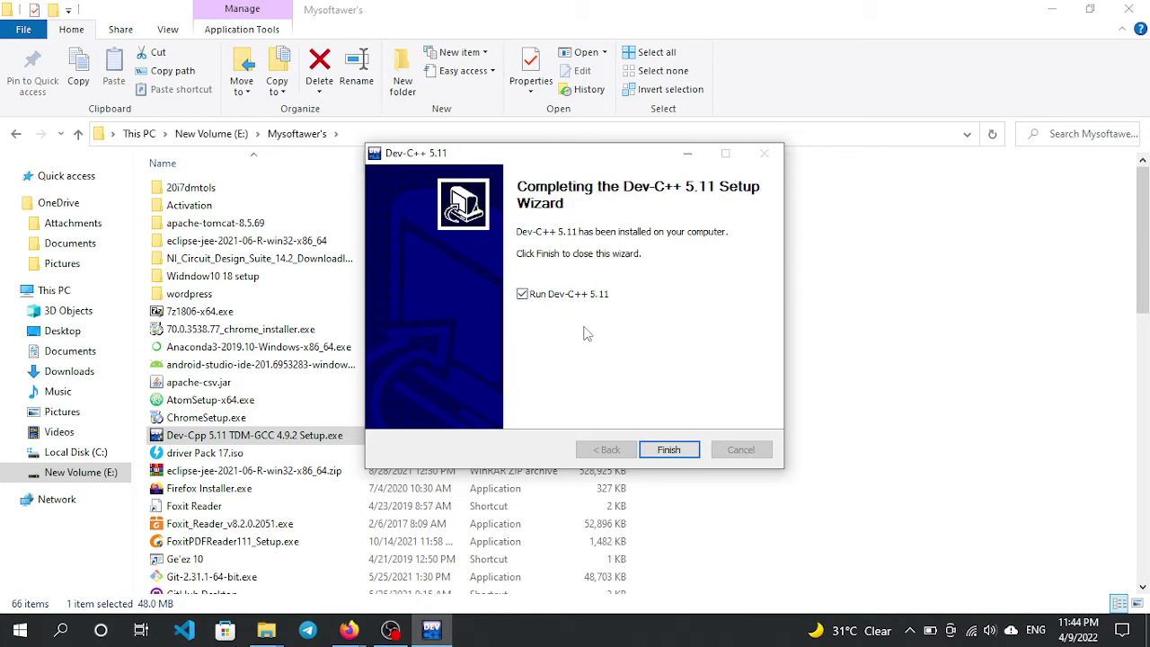
Finish the setup wizard with Run Dev-C++ 5.11 enabled and switch to the Dev-C++ window
left_click(676, 449)
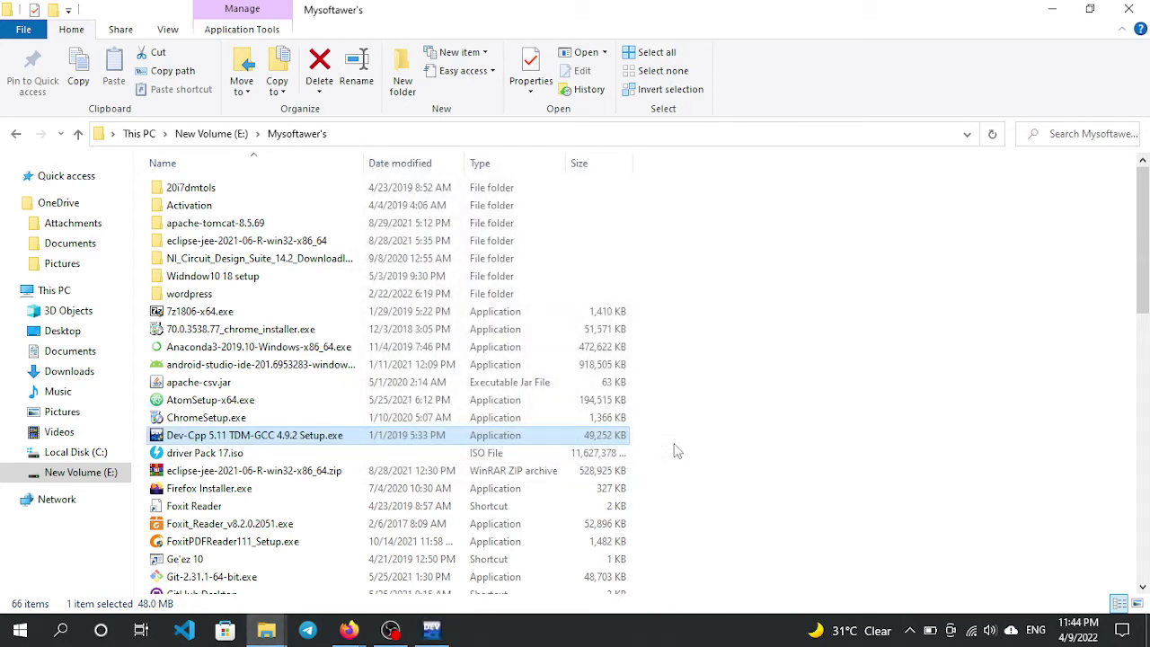
mouse_move(439, 634)
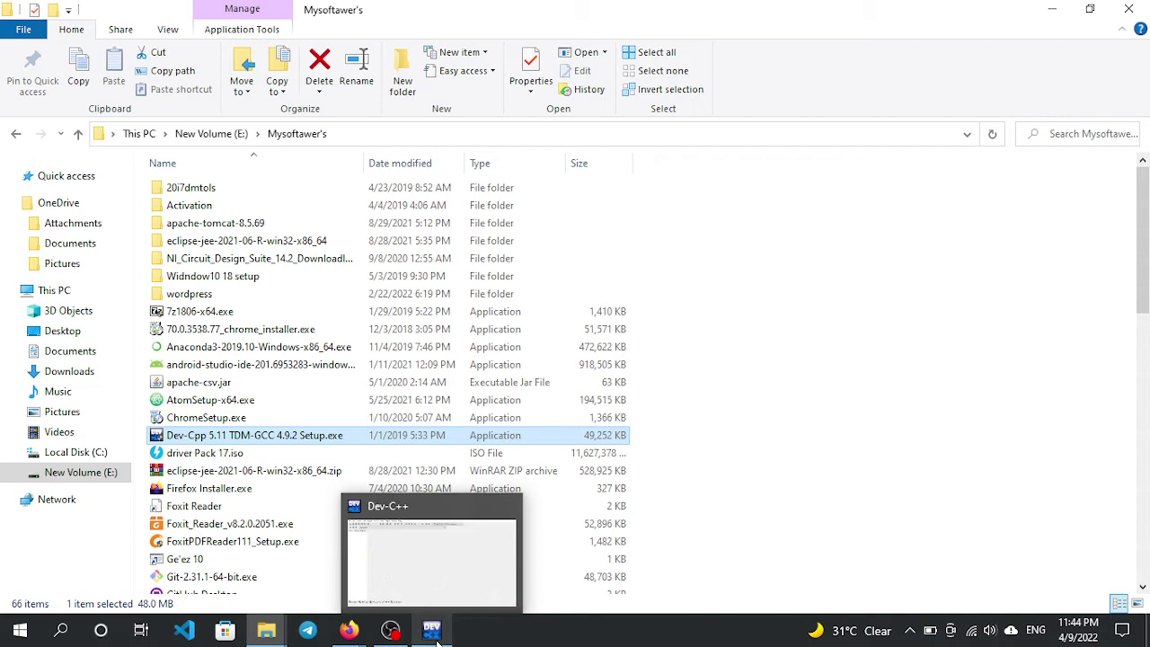
left_click(447, 594)
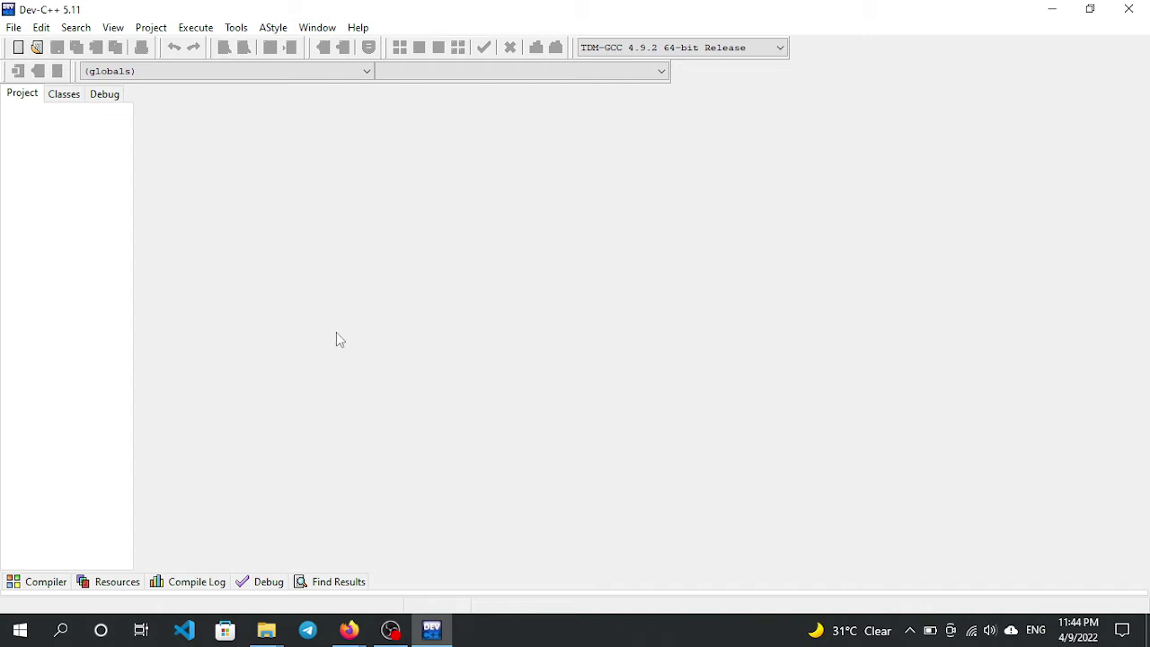
Create a new empty source file in Dev-C++
left_click(14, 27)
mouse_move(41, 27)
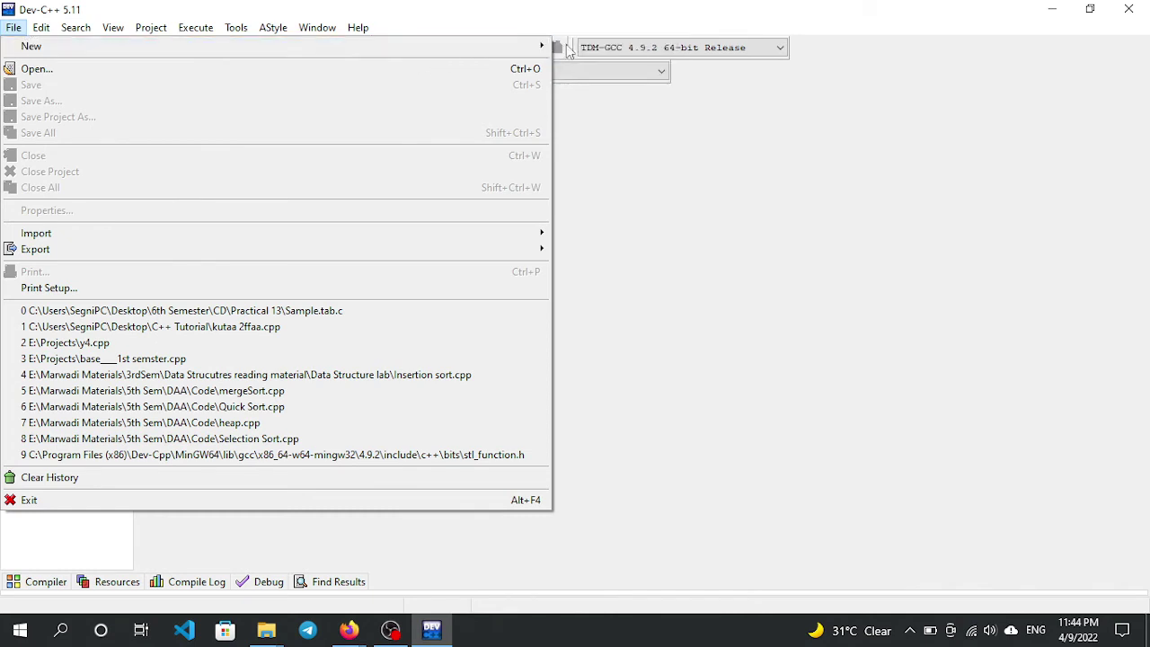
mouse_move(548, 49)
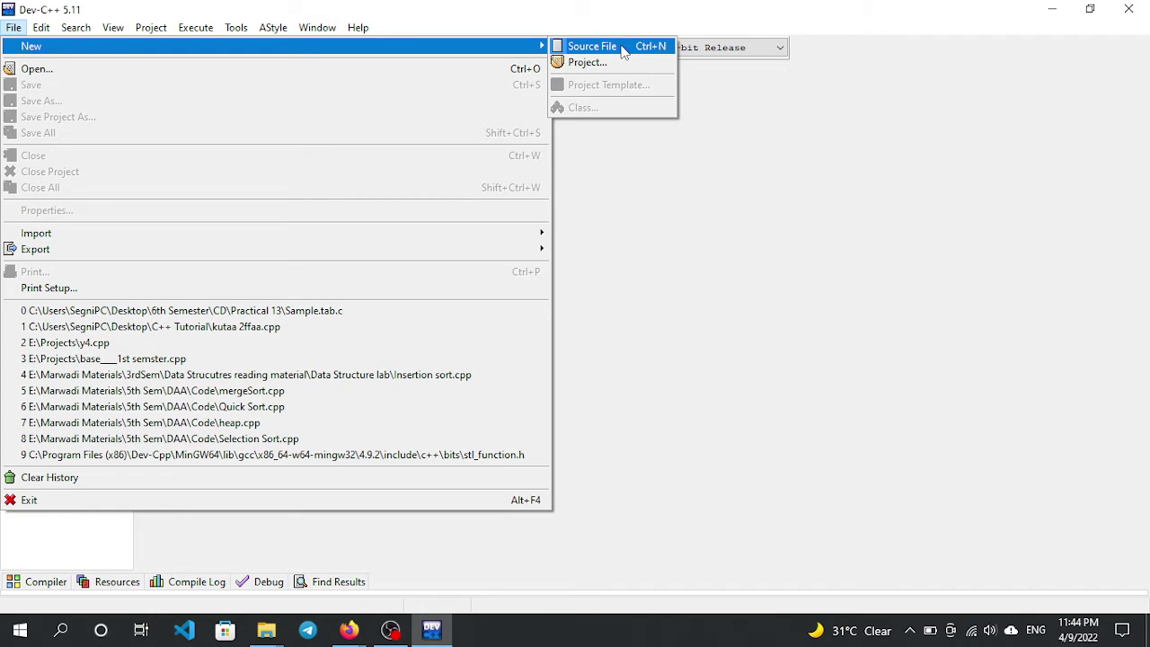
left_click(662, 184)
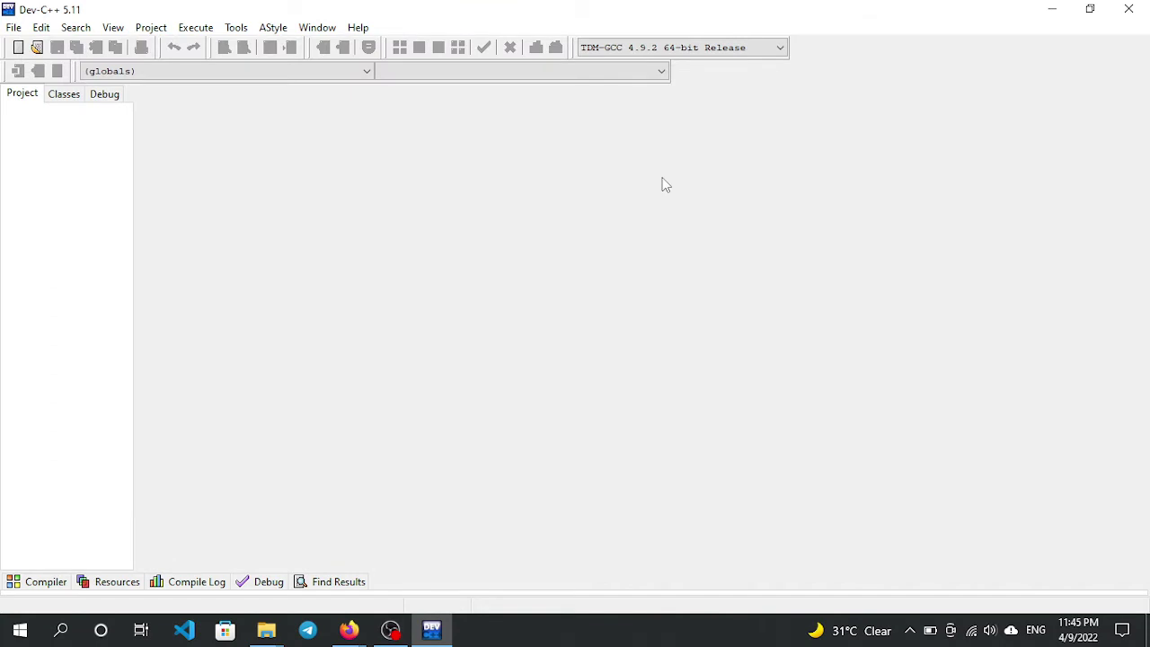
key("ctrl+n")
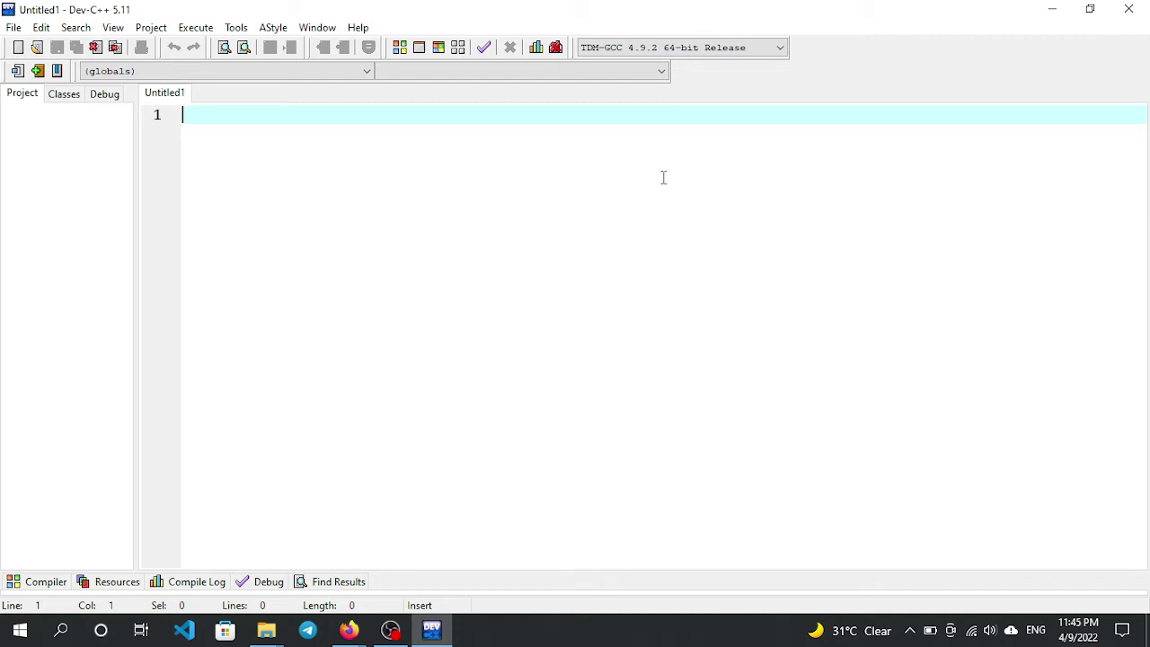
Write #include <iostream> and using namespace std; as the program's opening lines, each followed by a blank line
type("#include ")
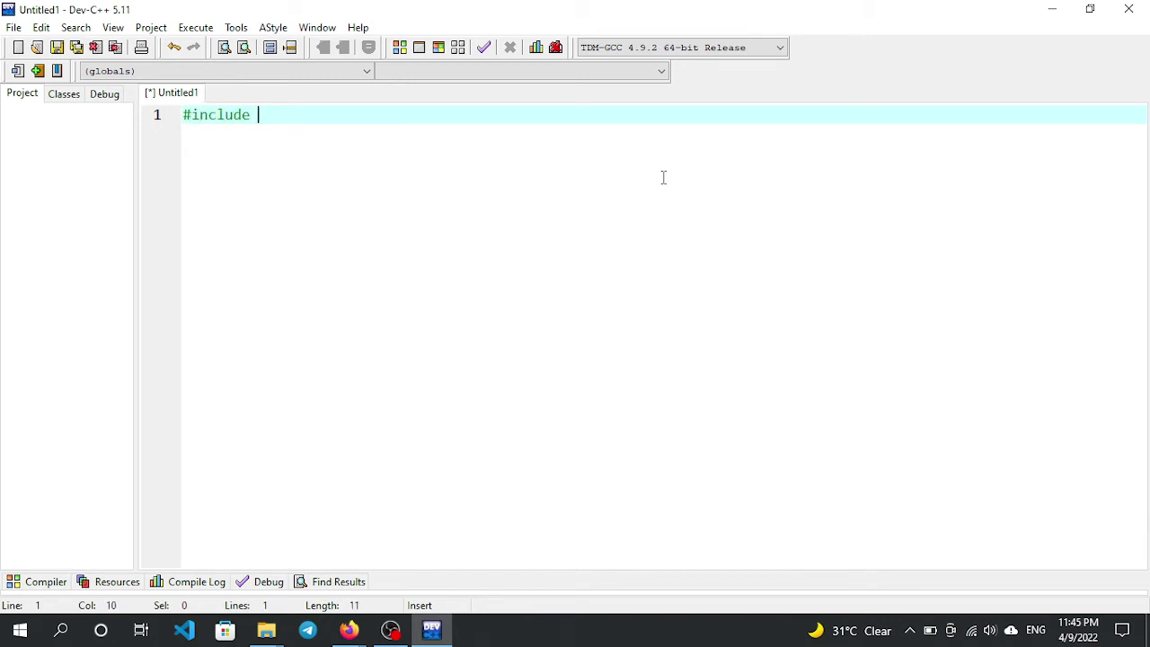
type("<iostream")
key("Right")
key("Return")
key("Return")
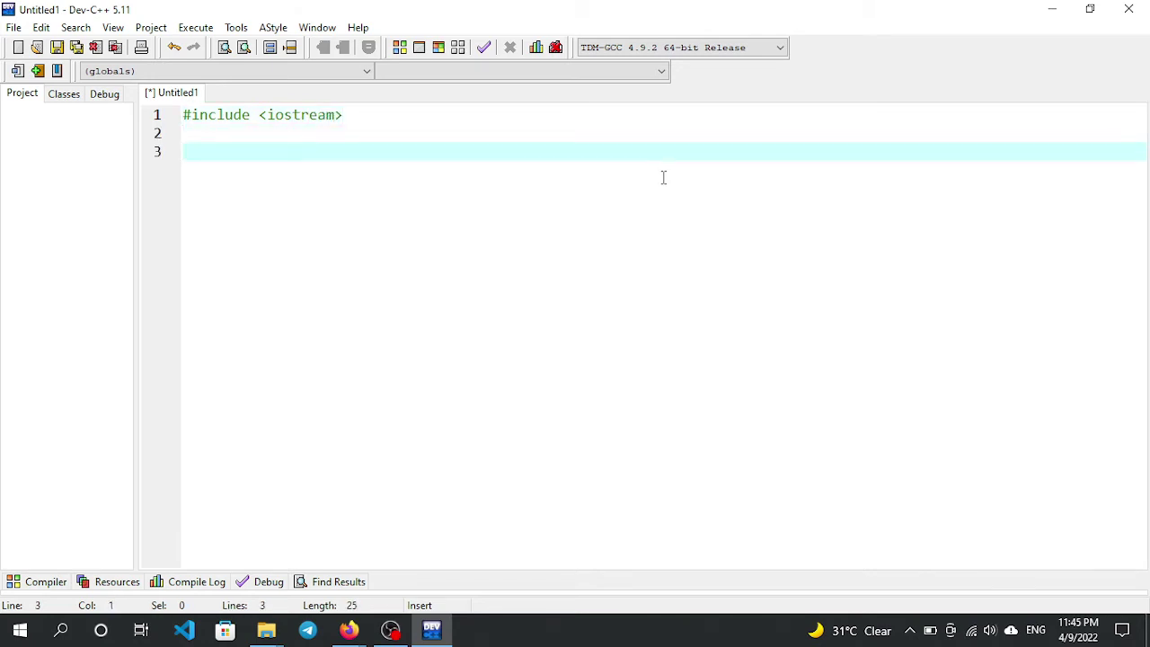
type("using namespac")
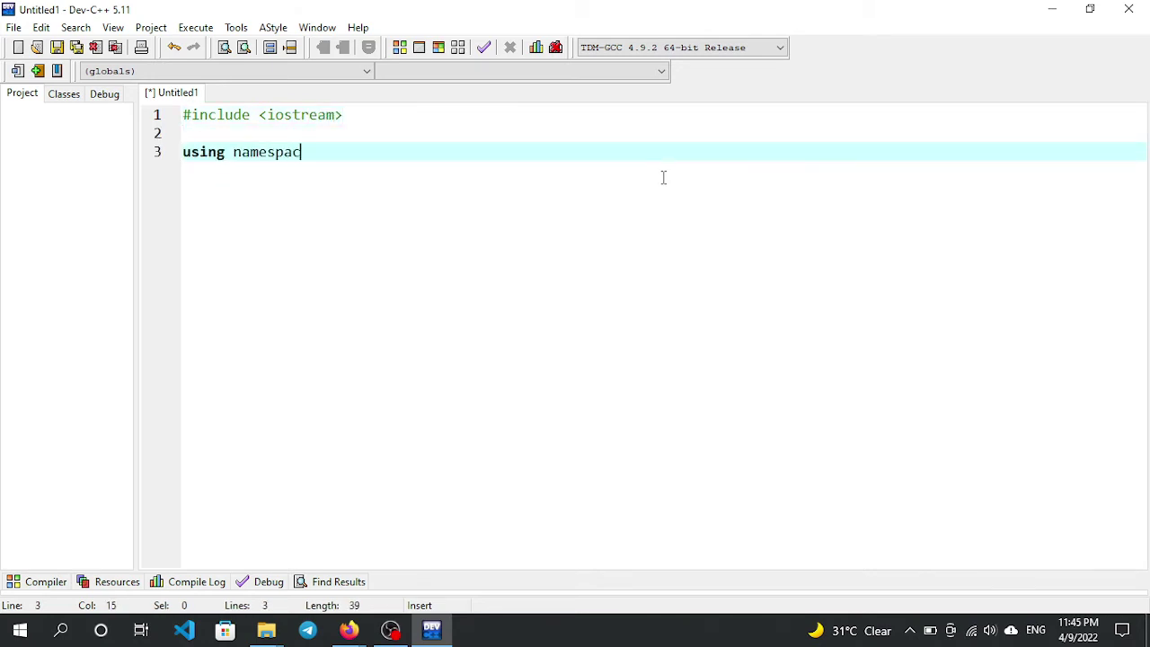
type("e std;")
key("Return")
key("Return")
Add an empty int main() { } function below the namespace line and place the cursor inside its body
type("int main()")
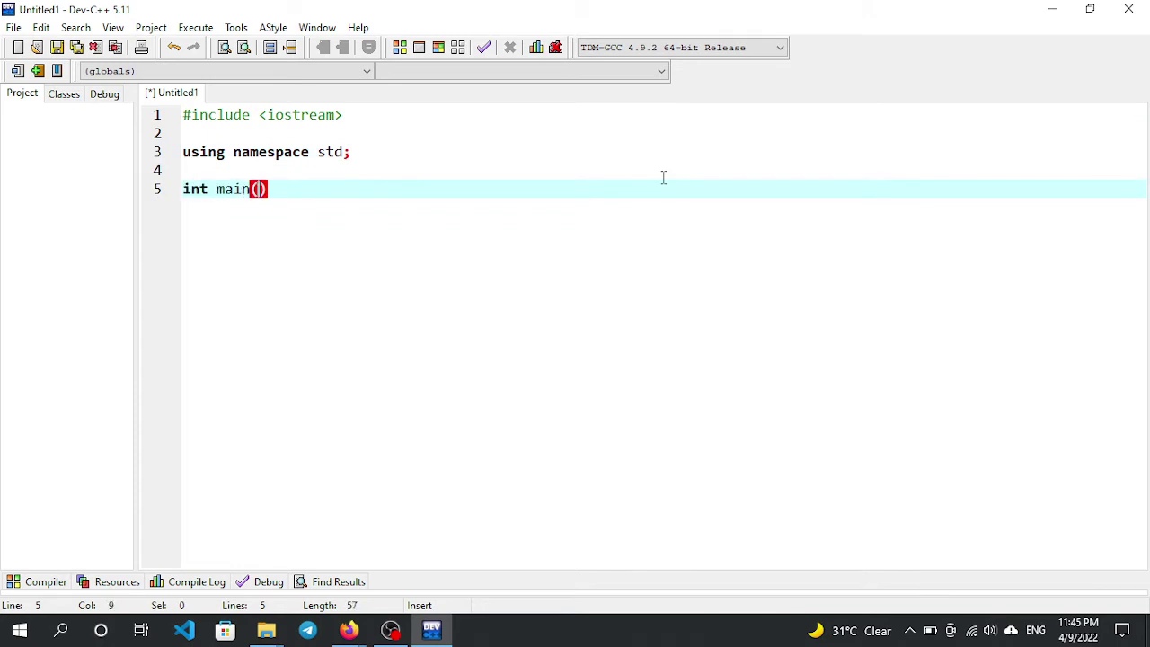
key("Right")
type("{")
key("Return")
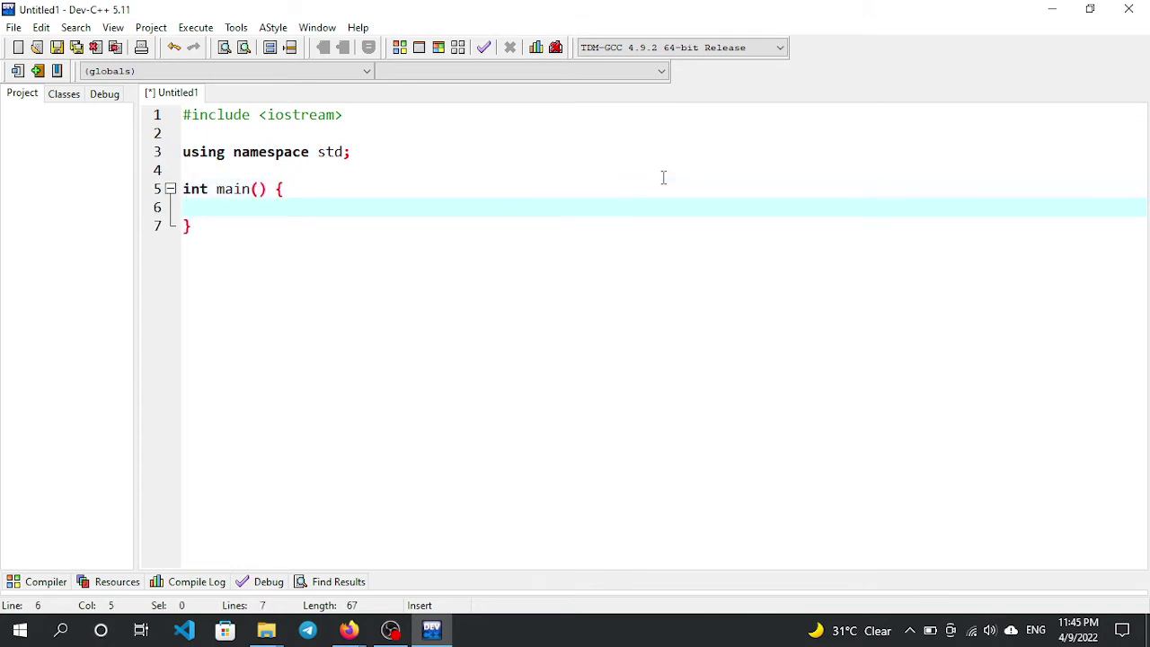
left_click(598, 161)
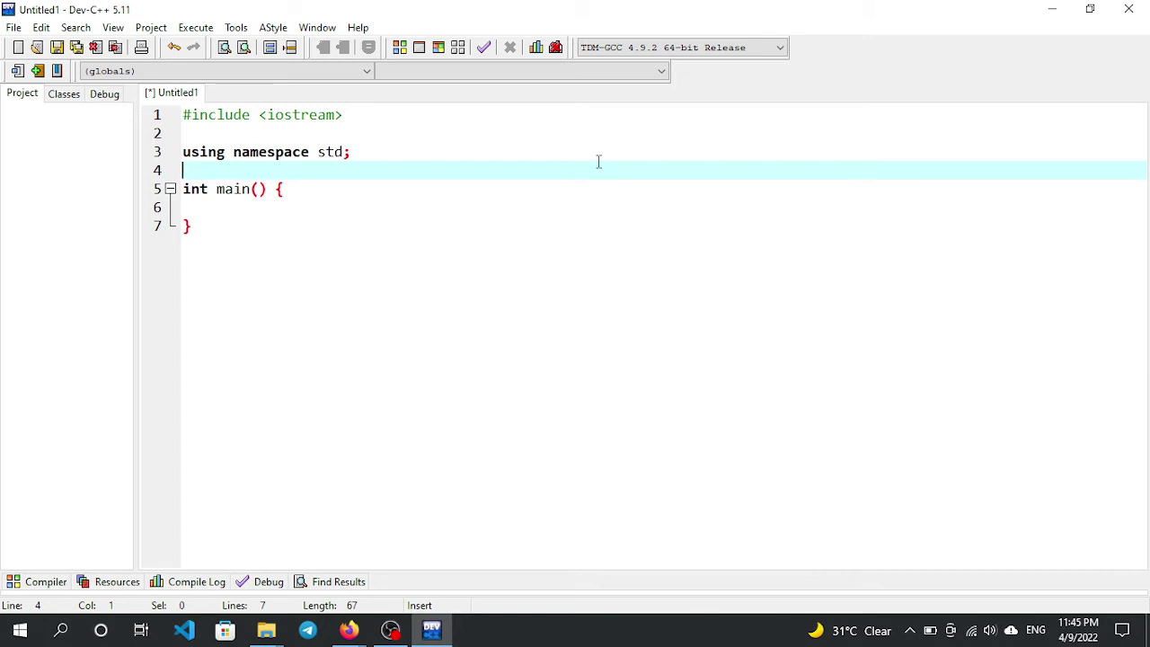
left_click(485, 203)
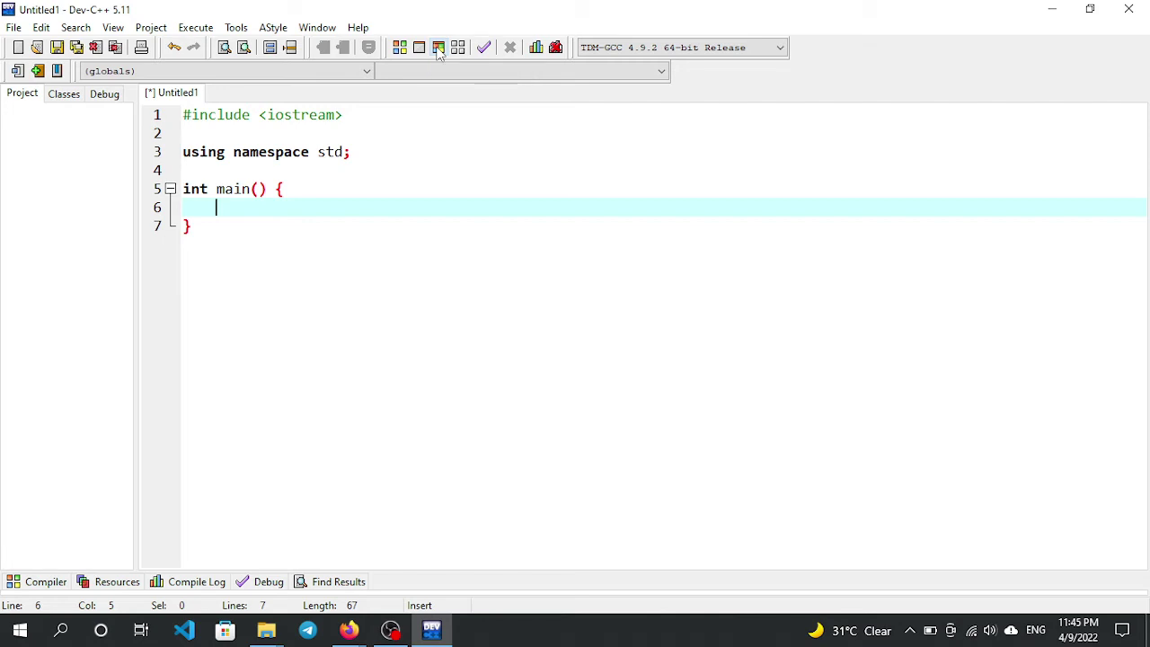
Start Compile & Run and delete the existing kutaa 2ffaa.cpp from the C++ Tutorial folder while saving
left_click(439, 48)
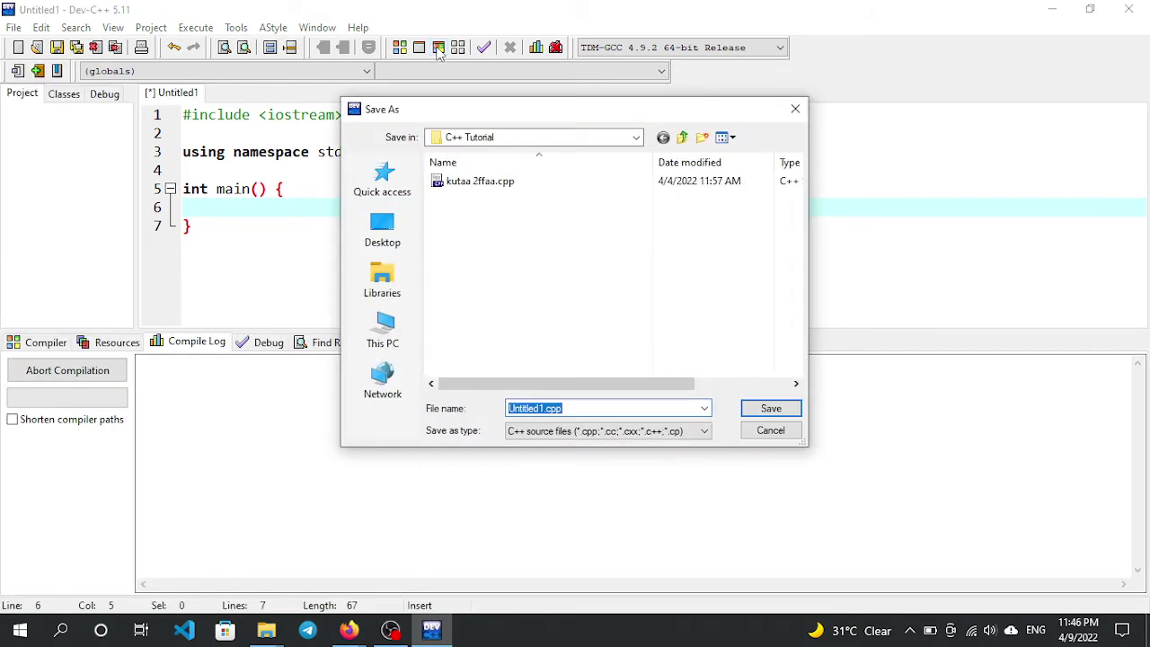
left_click(537, 184)
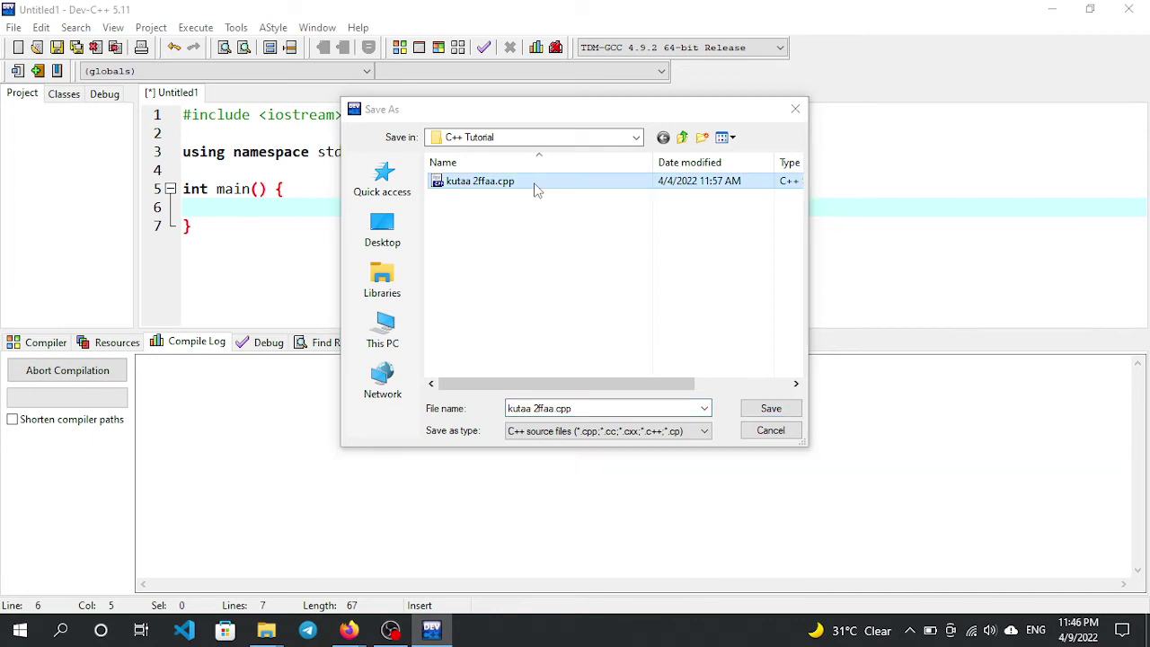
key("Delete")
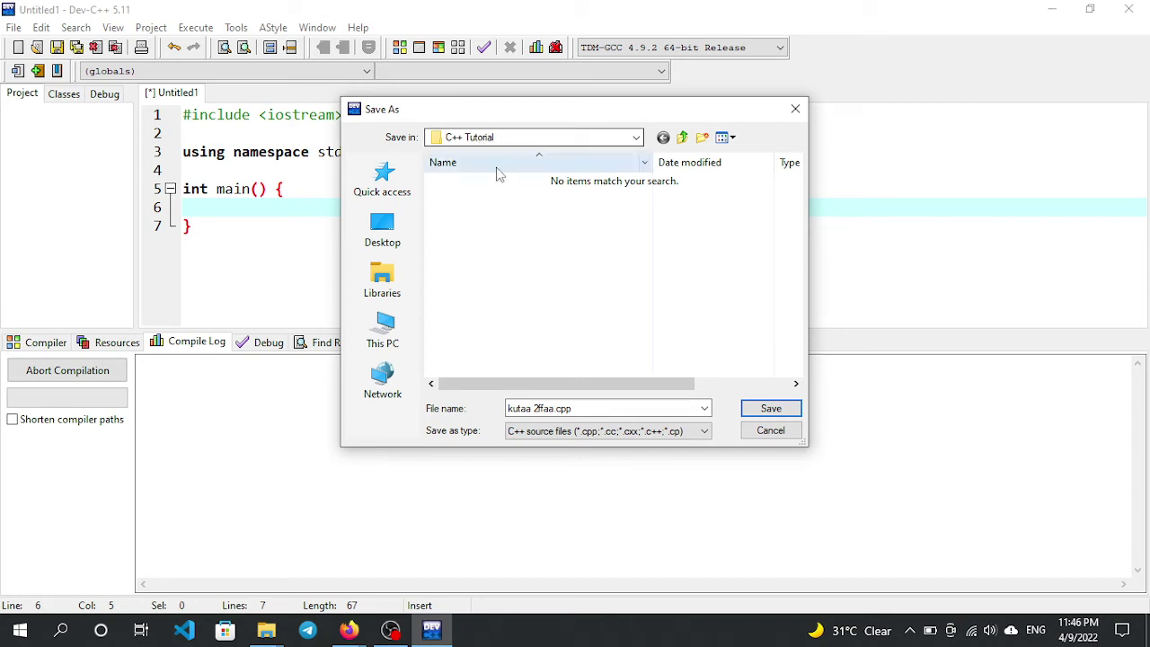
Enter chekc as the file name for the new source file
left_click(596, 407)
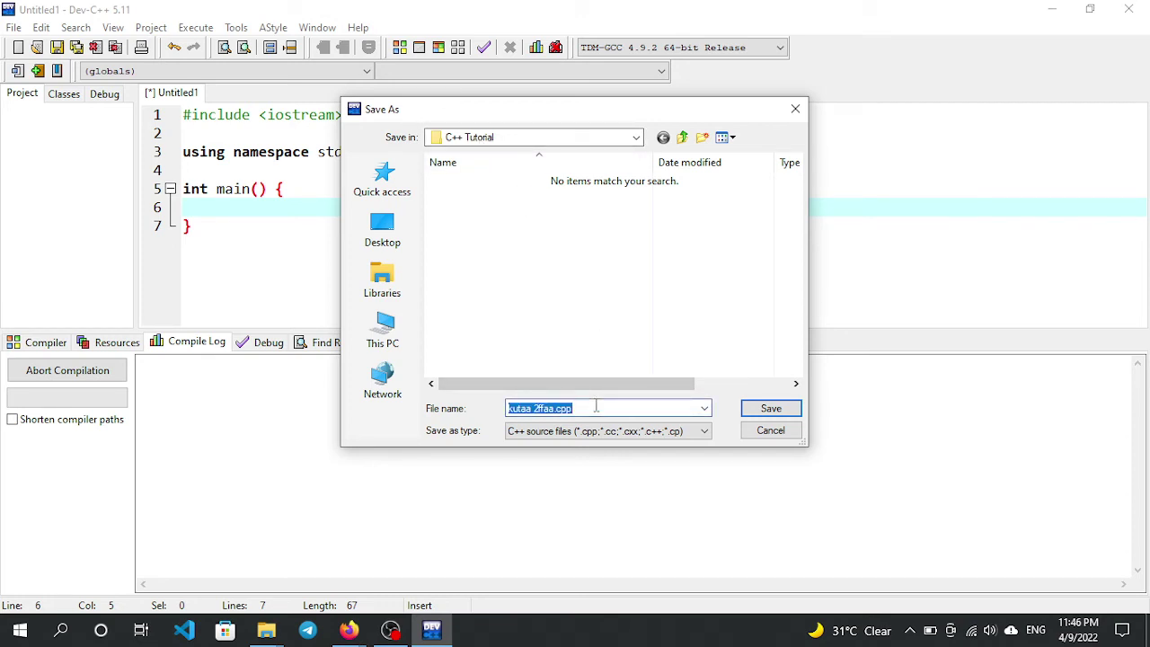
type("chekc")
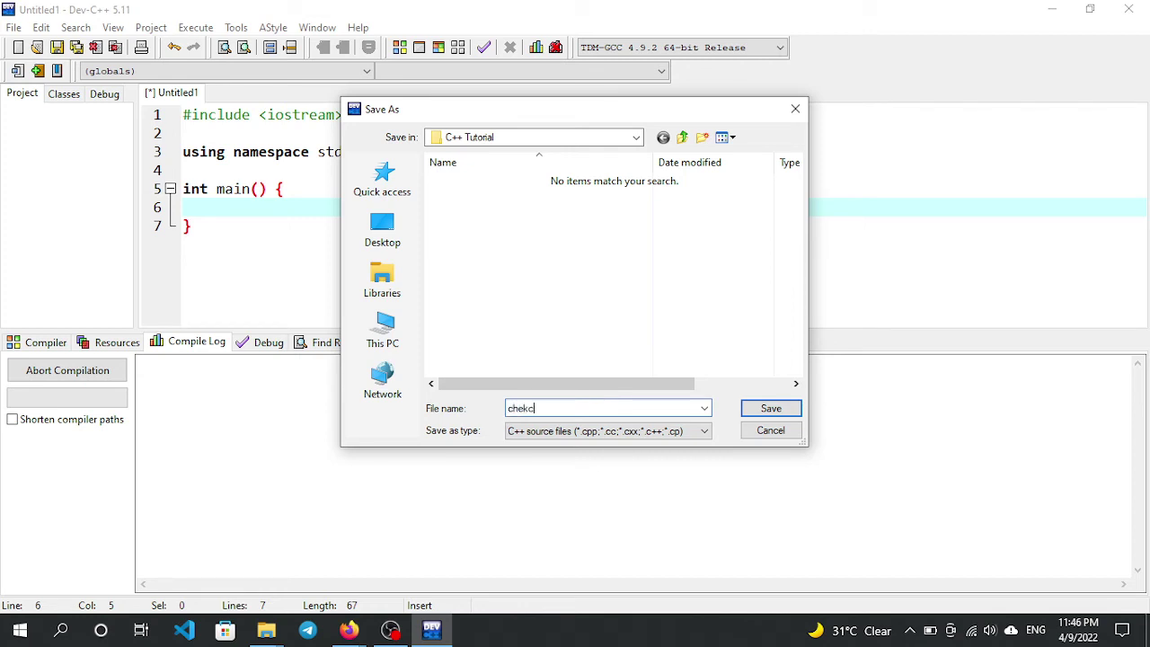